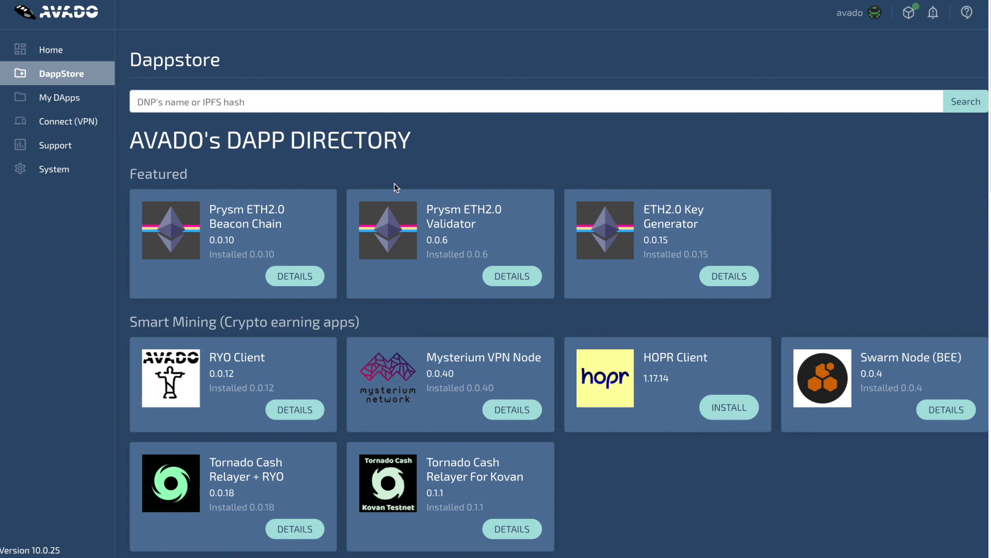
- Scroll the DappStore to Proof Of Stake nodes and open the AVA Node (Mainnet) package
scroll(426, 232, down, 3)
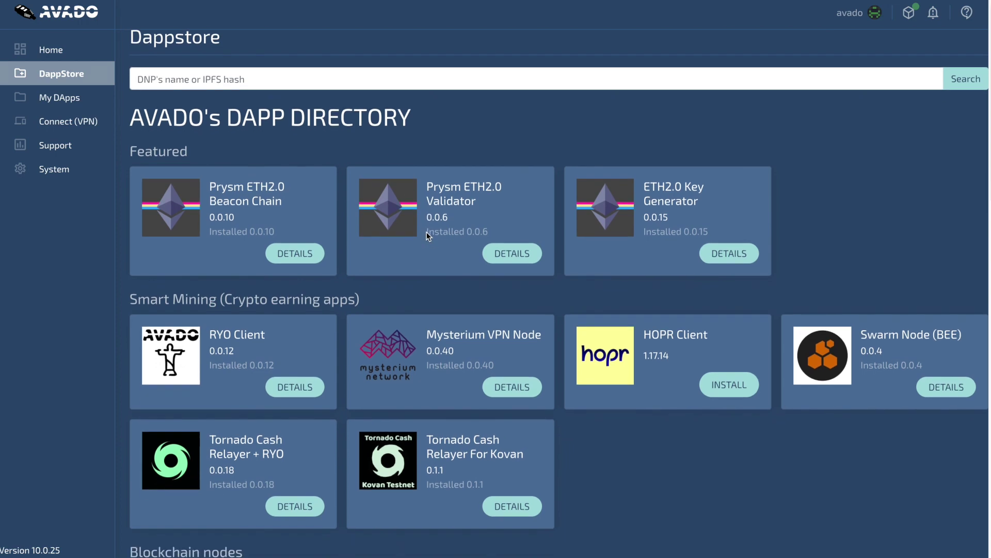
scroll(426, 231, down, 2)
scroll(387, 253, down, 1)
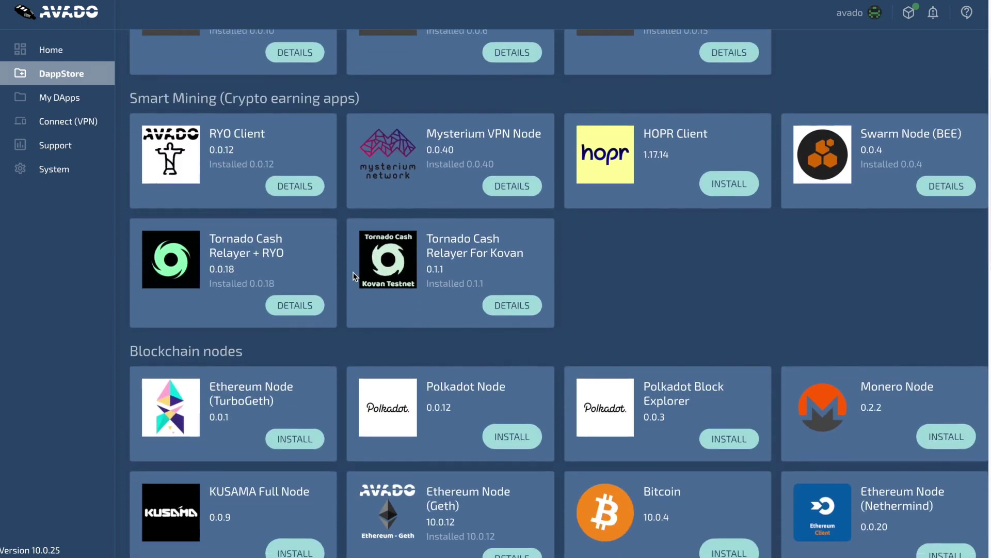
scroll(353, 274, down, 3)
scroll(353, 273, down, 2)
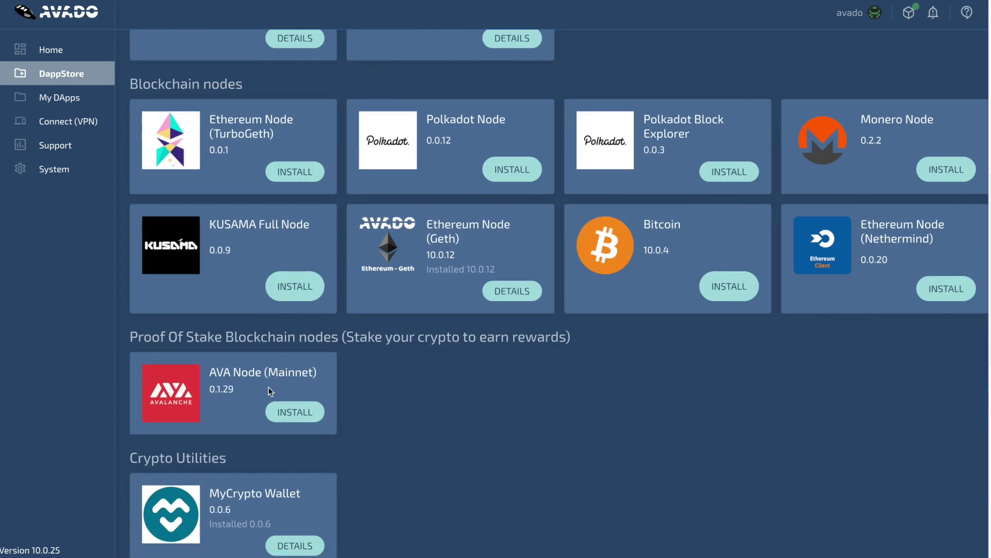
click(292, 412)
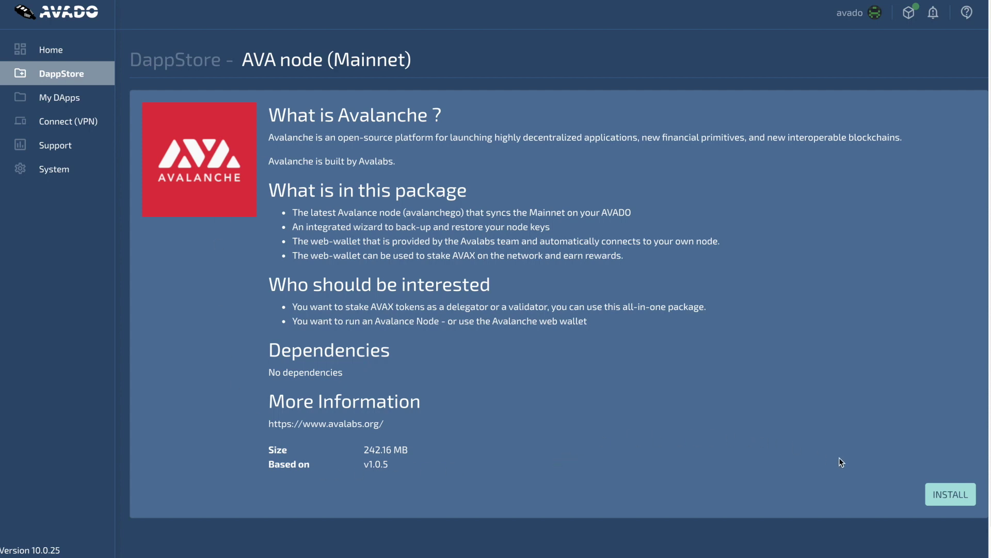
- Install AVA node package 0.1.29 and go to its AVALANCHE node page
click(938, 495)
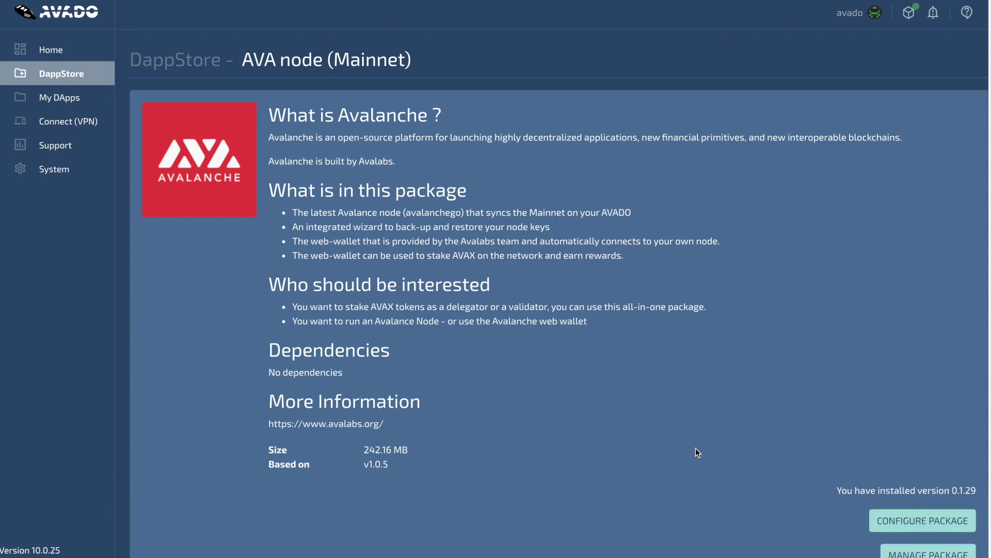
click(924, 525)
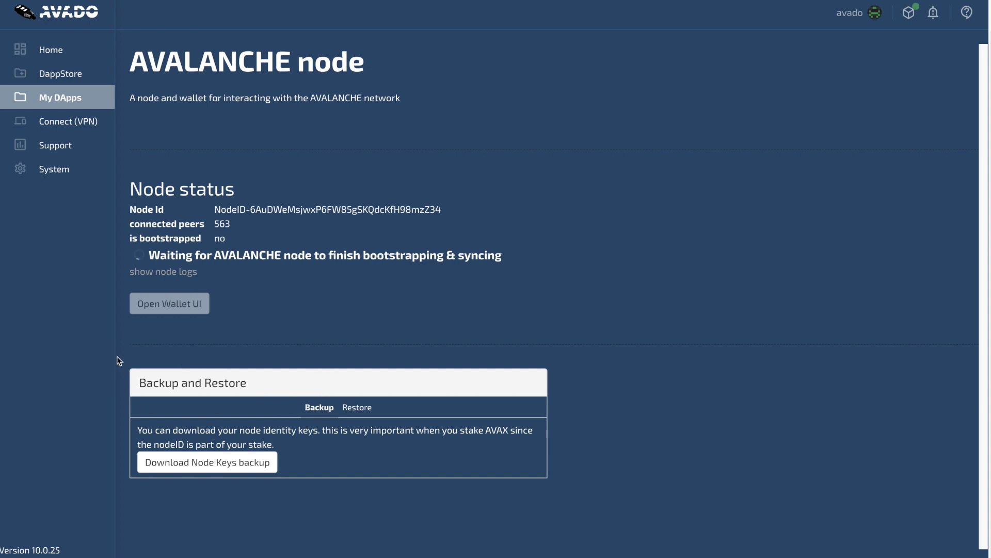
- Start downloading the node identity keys backup from the AVALANCHE node page
click(238, 468)
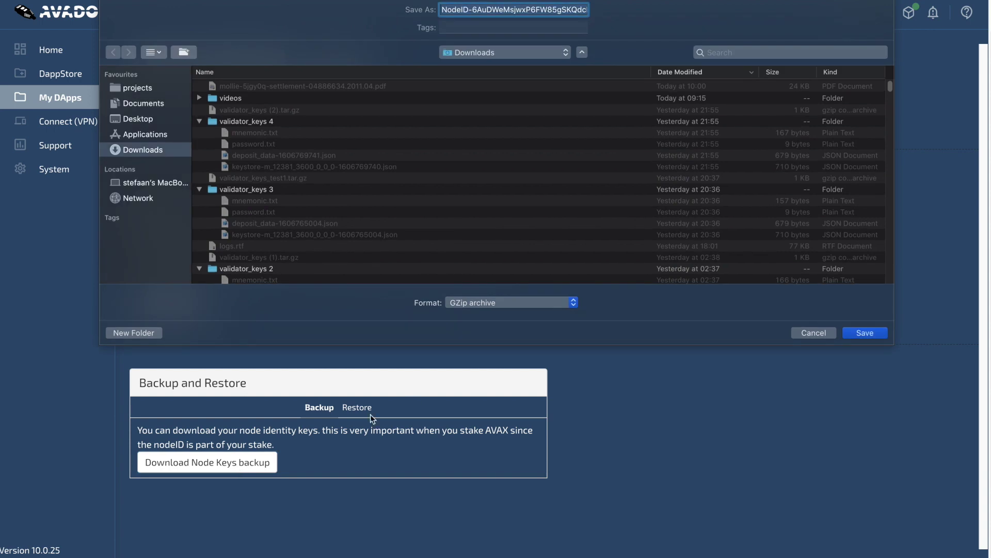
- Save the node keys GZip backup archive, then select the restore-from-backup option
click(858, 336)
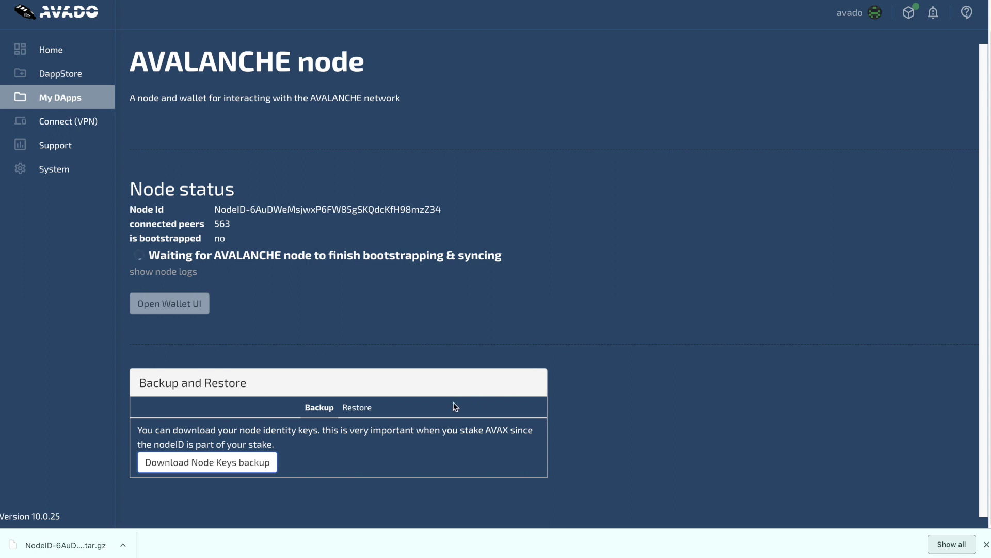
click(358, 410)
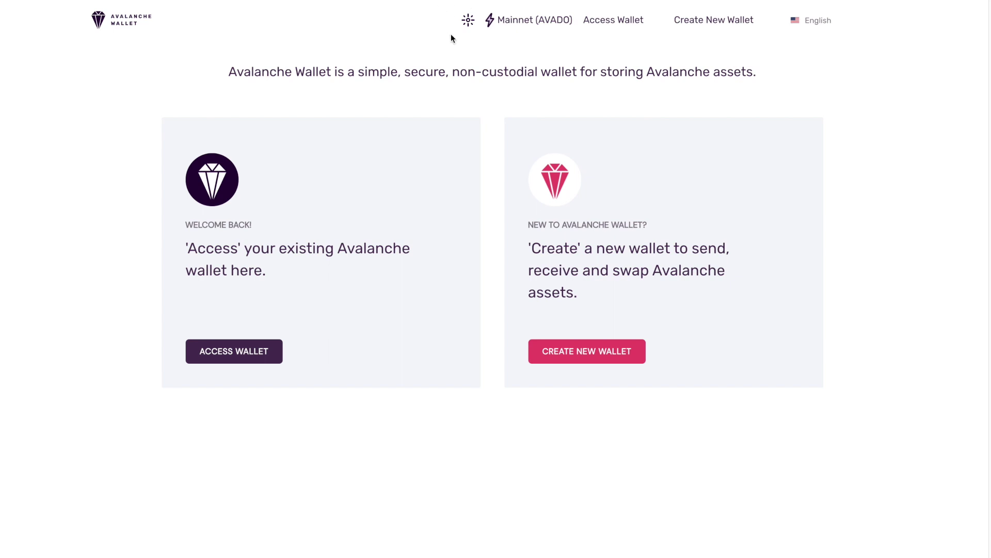
- Unlock the wallet with keystore AVAX_2020-11-27T18_59_35.456Z.json and its password
click(251, 353)
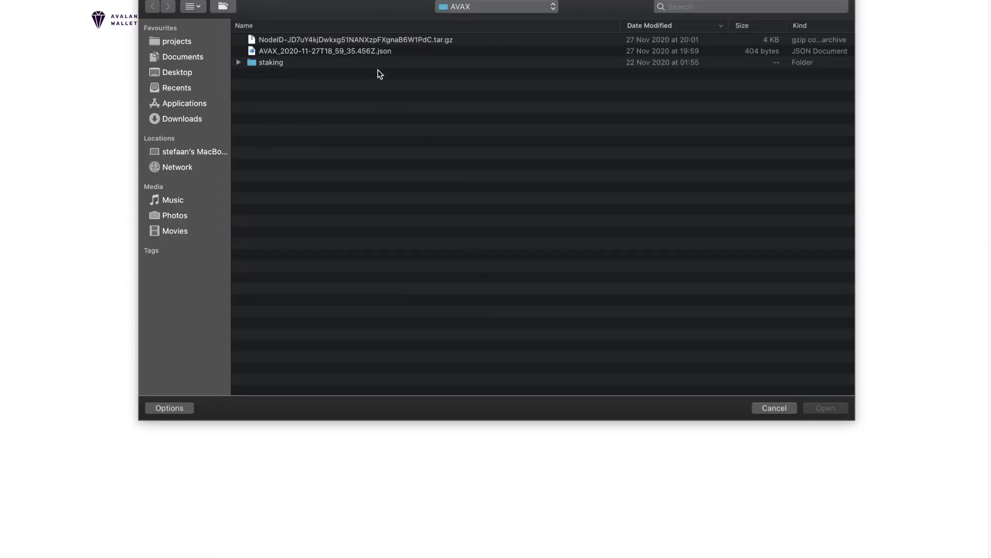
click(327, 52)
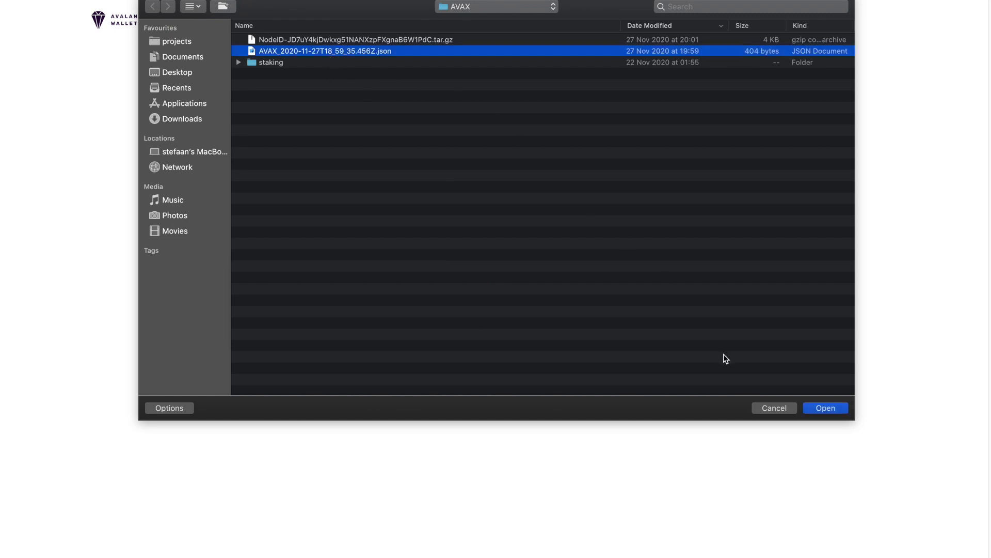
click(819, 409)
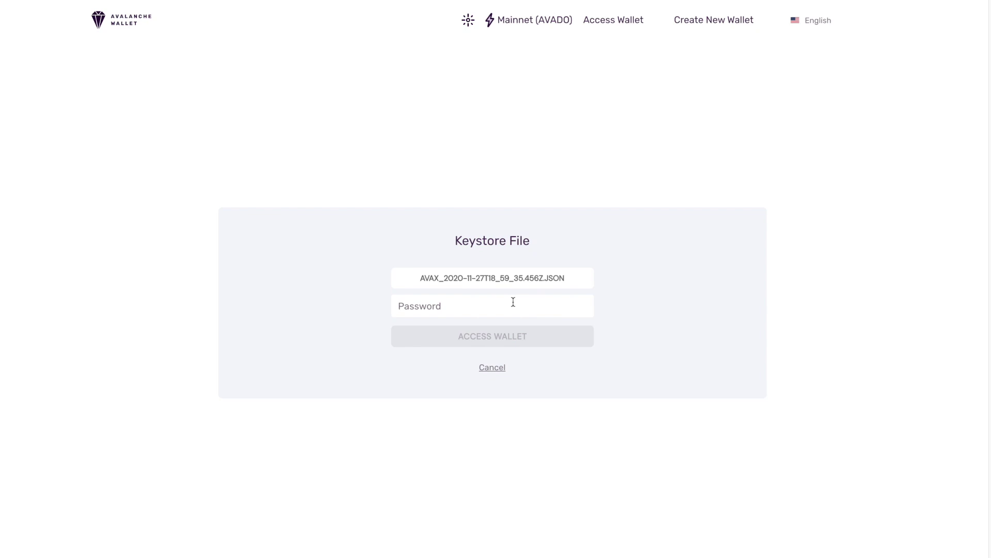
text(•••••••••••••)
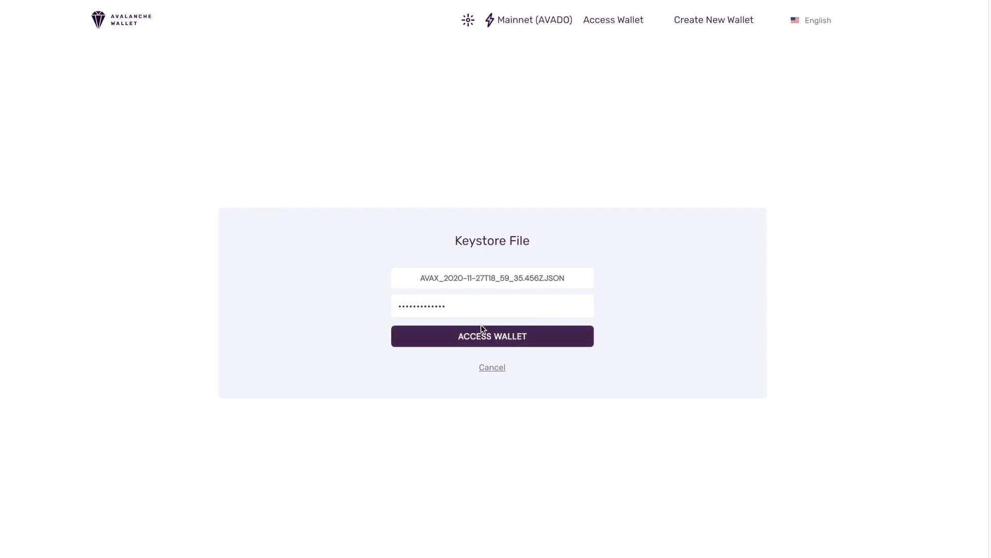
click(478, 345)
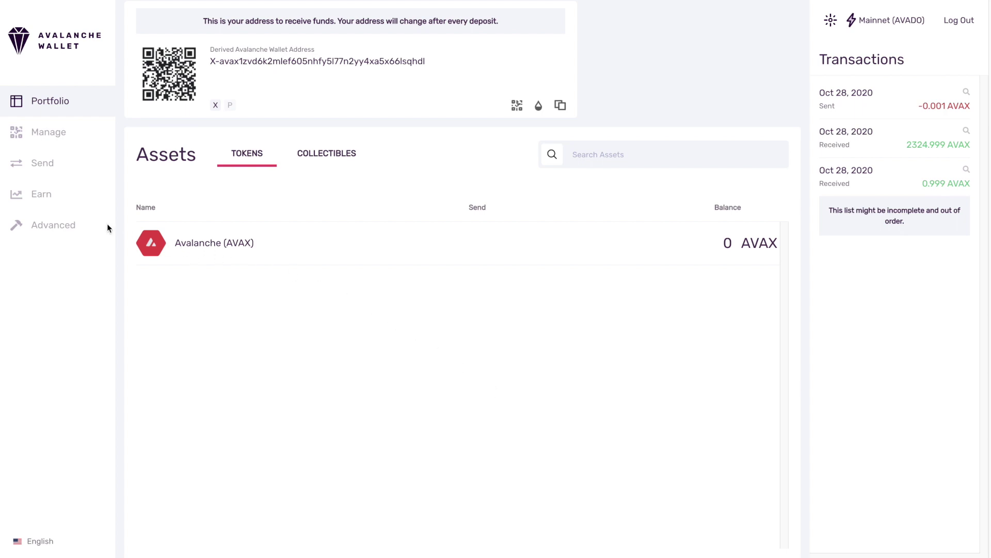
- Go to the Earn page from the wallet sidebar
click(45, 198)
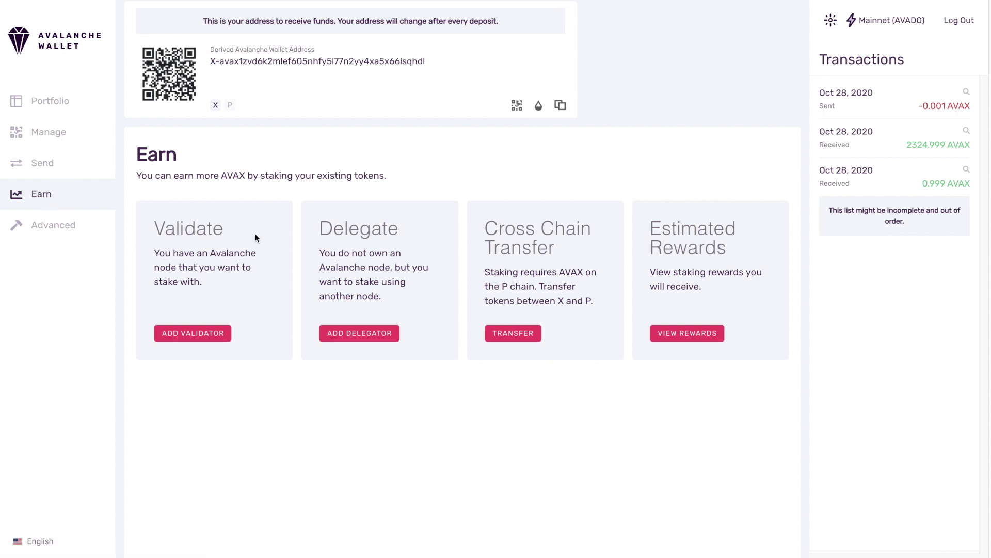
- Open the Add Validator form and copy the full Node Id from AVADO's node page
click(208, 339)
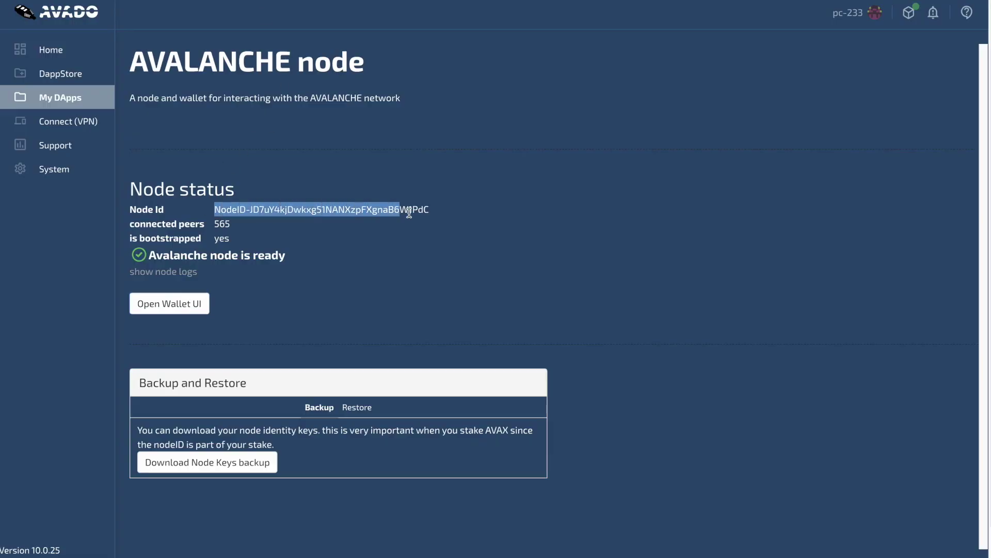
drag(218, 208, 431, 213)
click(428, 209)
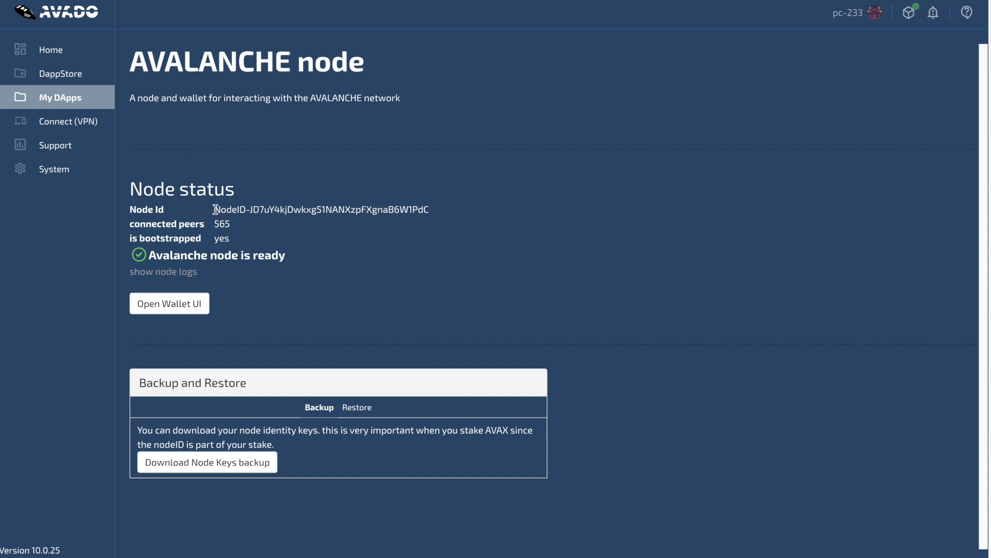
drag(214, 210, 427, 207)
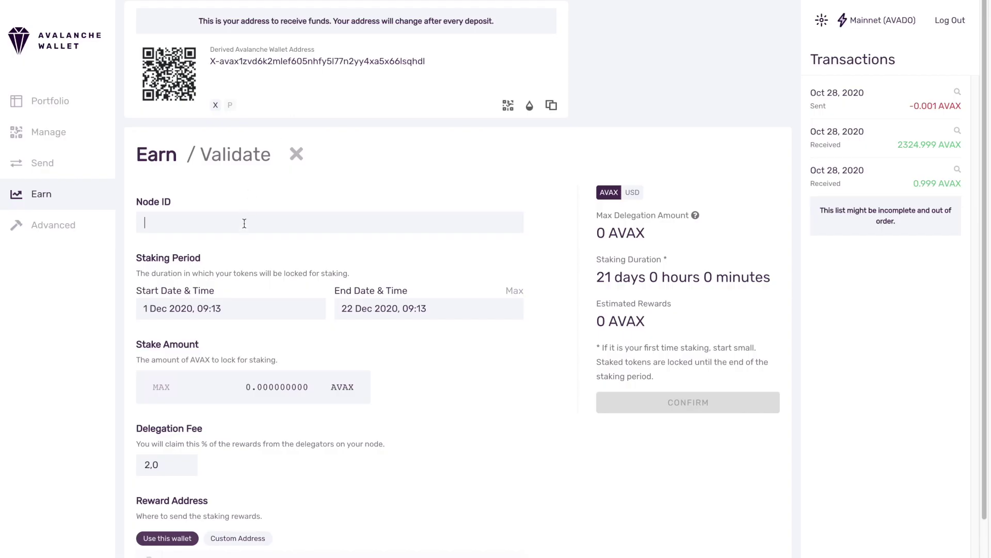
- Paste the node ID and set the validation end date to 2 January 2021
key(ctrl+v)
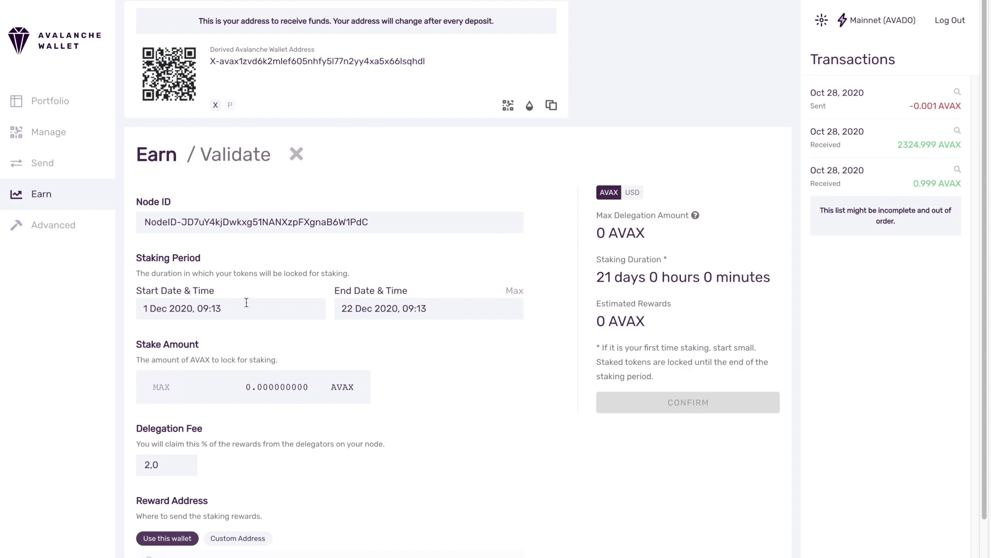
click(398, 309)
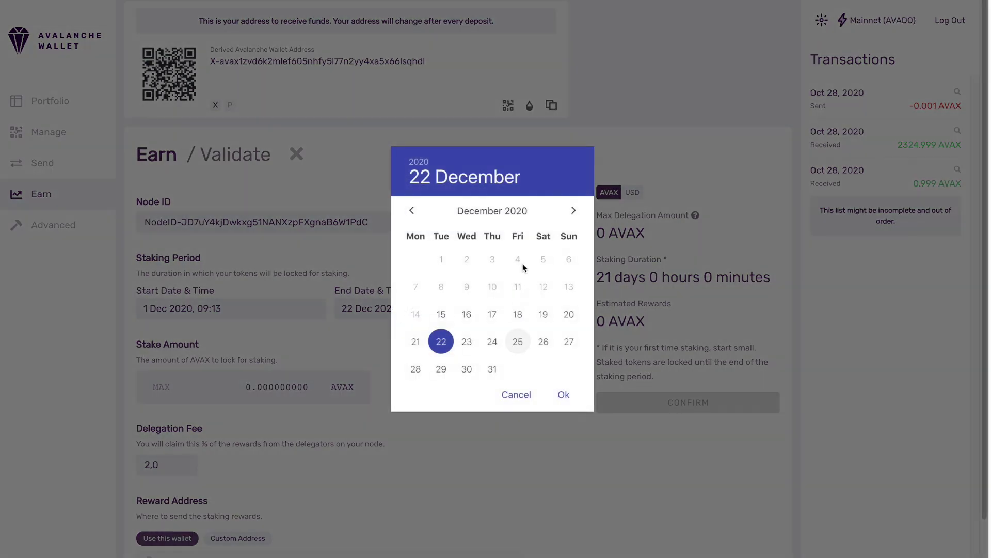
click(573, 210)
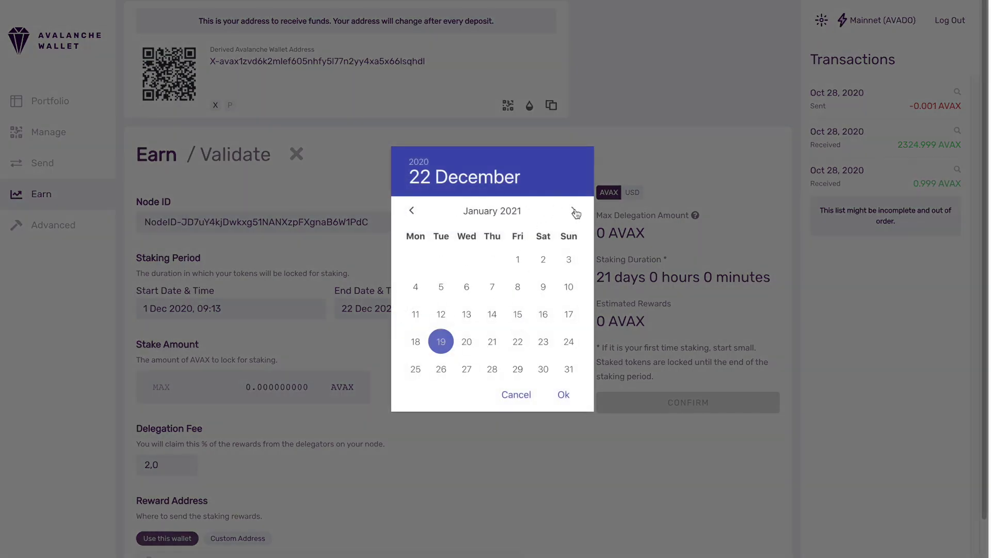
click(542, 259)
click(567, 398)
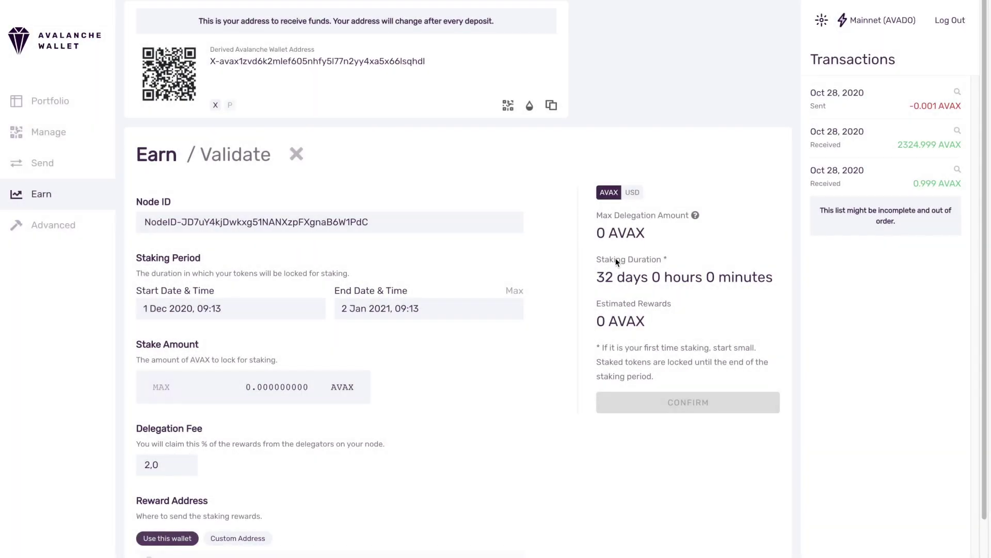
- Enter a 2000 AVAX stake amount and confirm the validator details
click(239, 382)
text(2000)
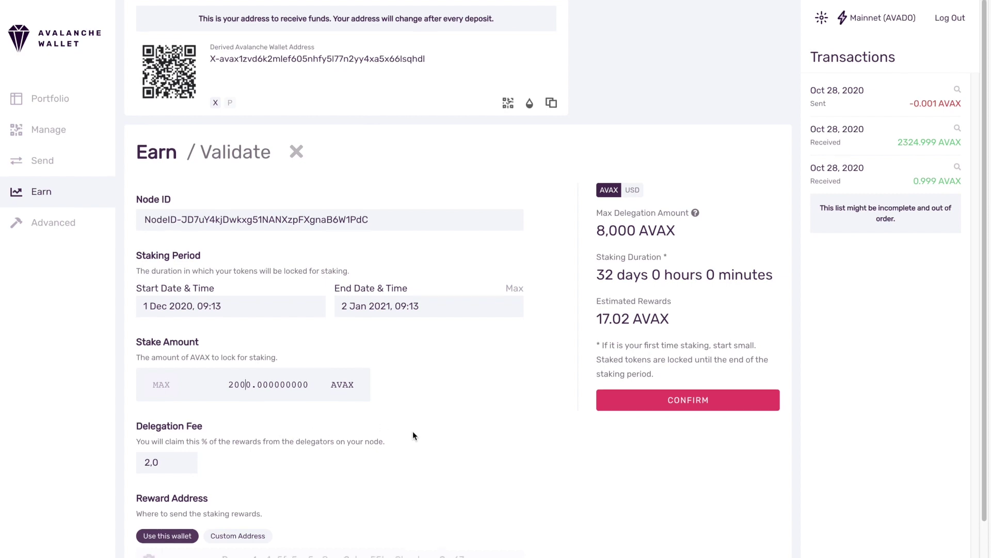
scroll(413, 431, down, 1)
click(661, 360)
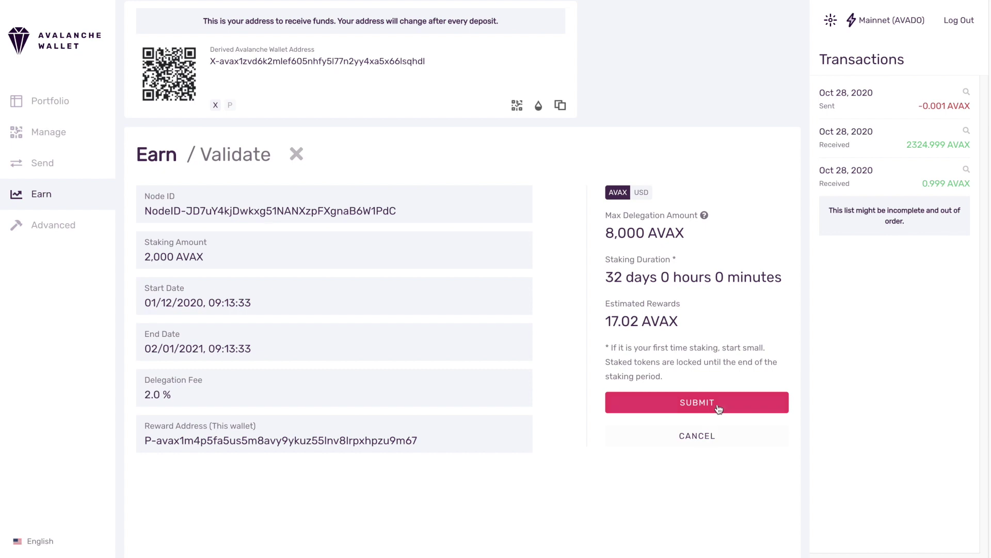
- Submit the 2,000 AVAX validation transaction and wait for it to commit
click(699, 403)
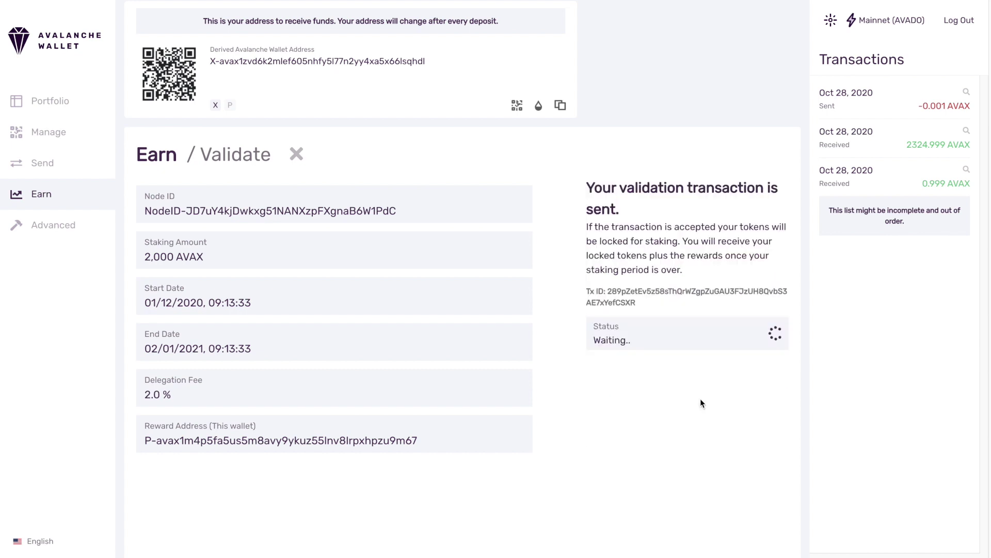